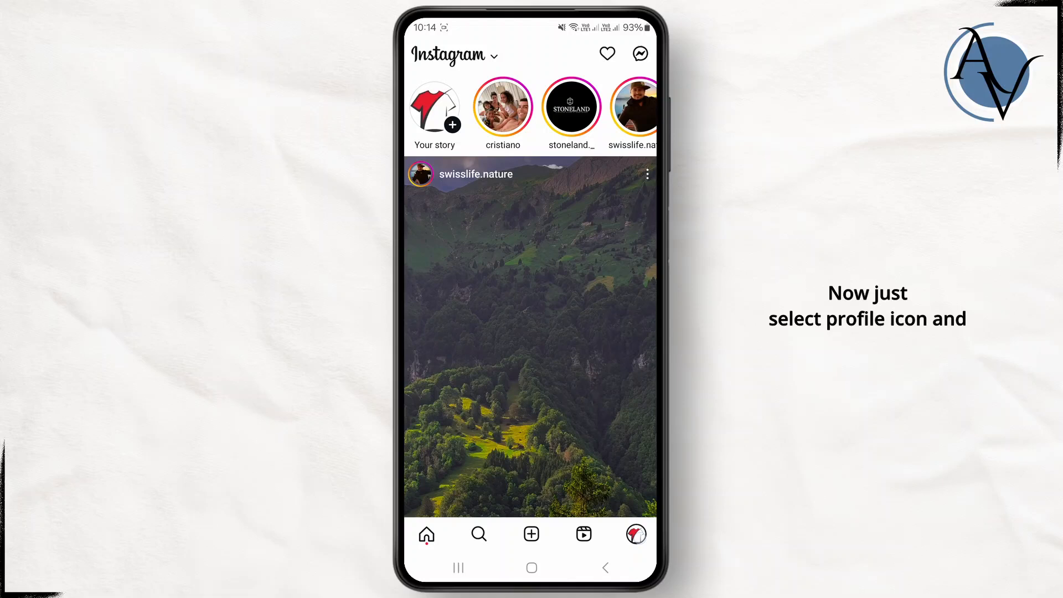
# From the profile's Settings and activity, reach the Messages and story replies page
pyautogui.click(636, 534)
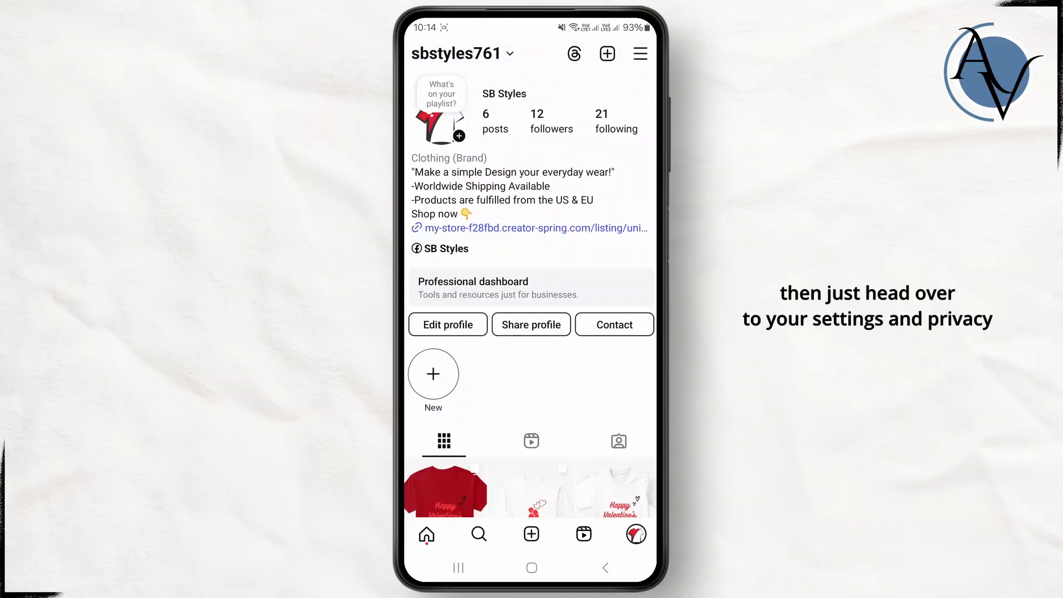
pyautogui.click(640, 53)
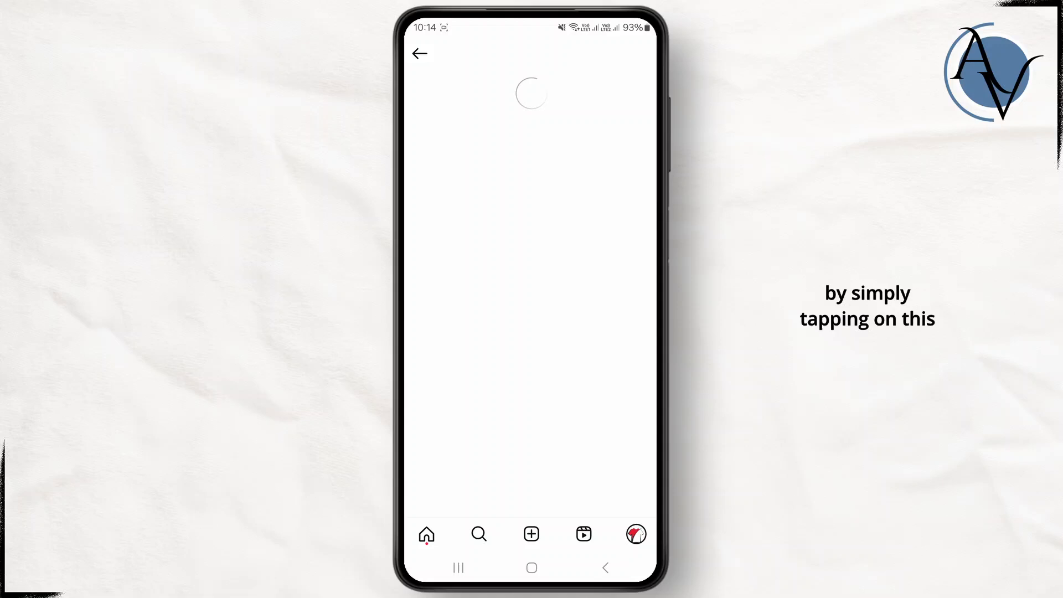
pyautogui.scroll(-2, 532, 333)
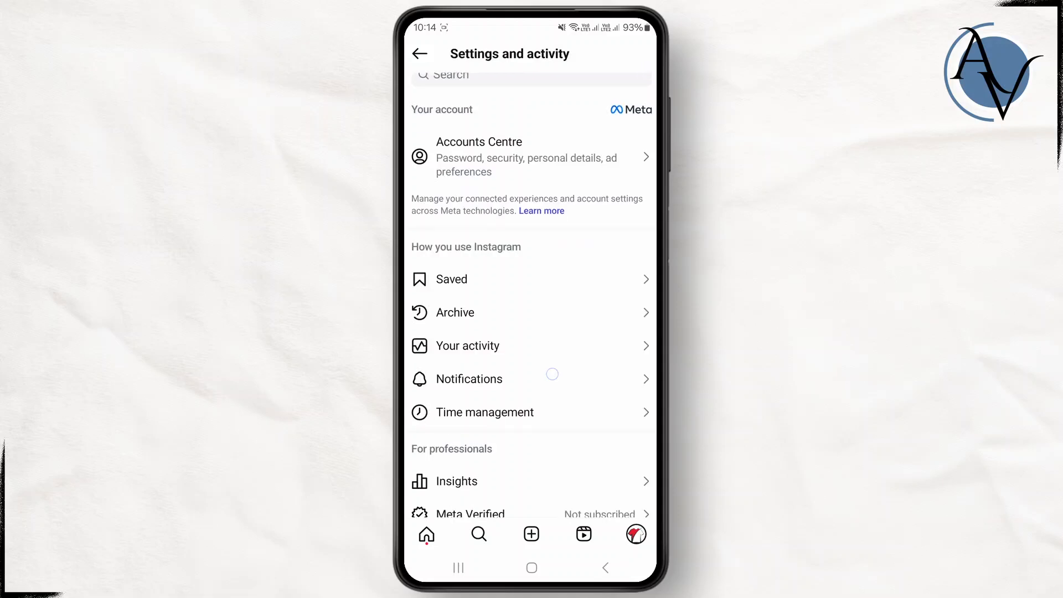
pyautogui.scroll(-3, 573, 321)
pyautogui.scroll(-3, 581, 308)
pyautogui.scroll(-3, 590, 290)
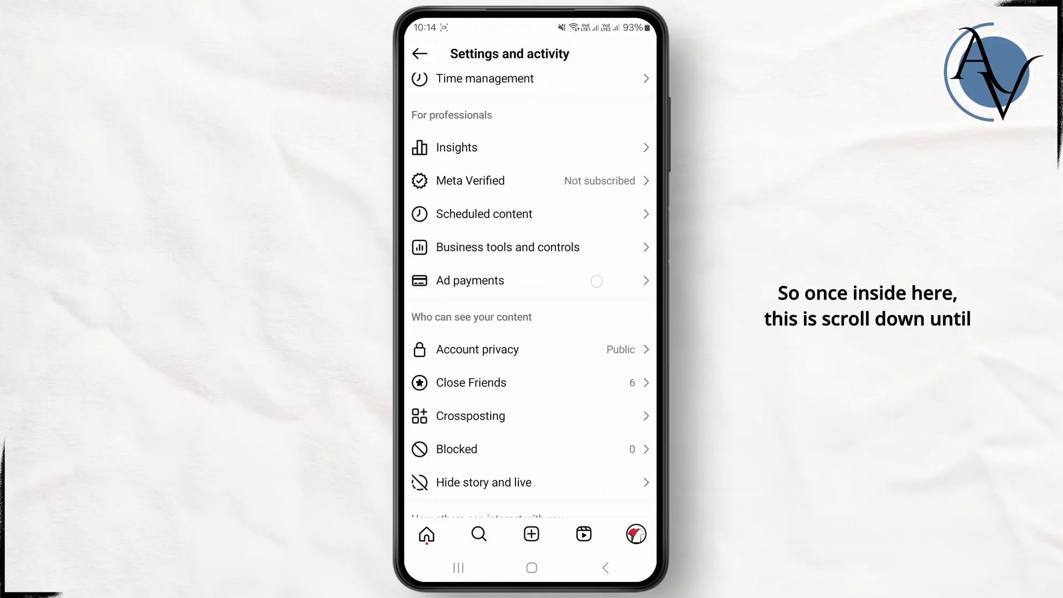
pyautogui.scroll(-3, 609, 278)
pyautogui.scroll(-3, 608, 277)
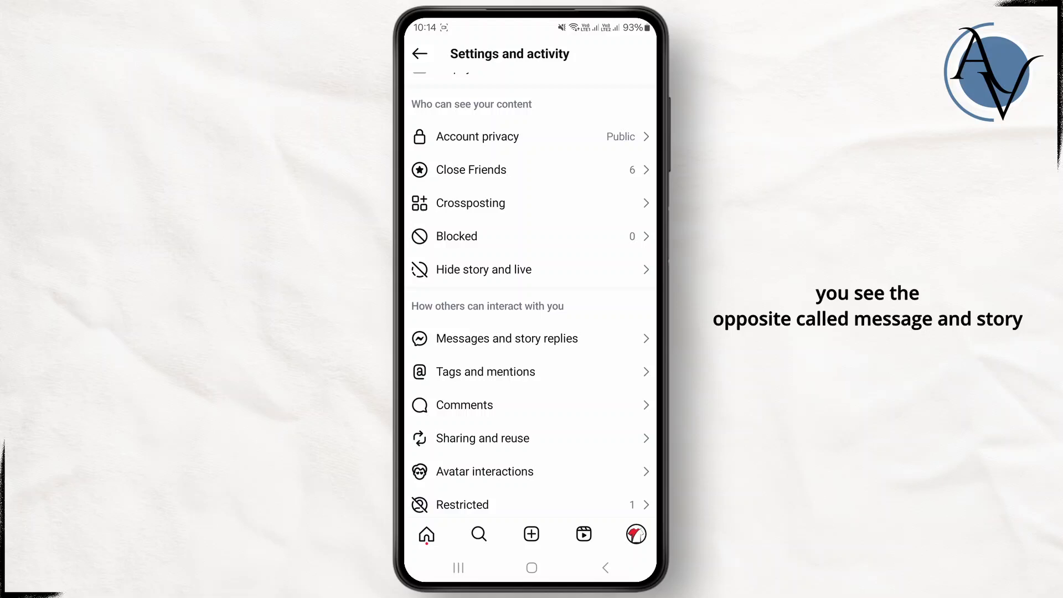
pyautogui.click(506, 338)
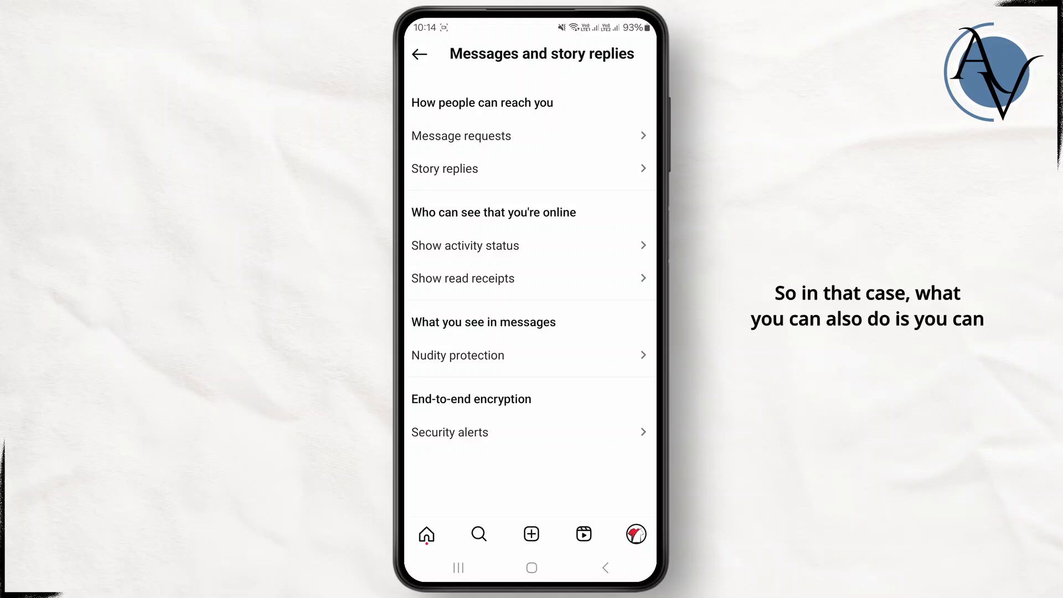
# Go back from Messages and story replies to the Settings and activity list
pyautogui.press('Escape')
pyautogui.scroll(10, 532, 300)
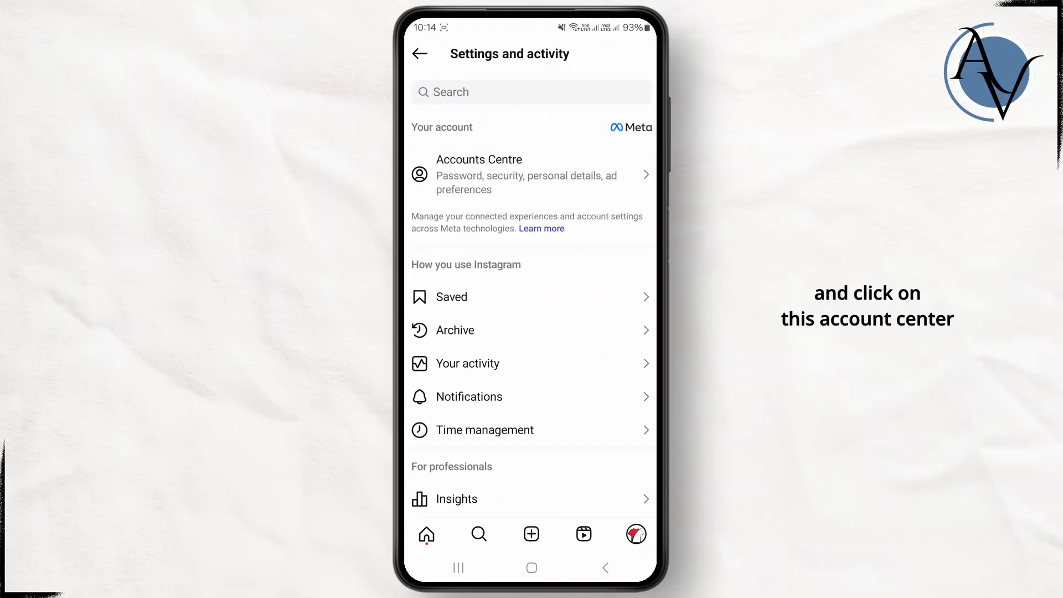
# Through Accounts Centre's Your information and permissions, begin a Download or transfer information request
pyautogui.click(608, 176)
pyautogui.moveTo(576, 455); pyautogui.dragTo(582, 397)
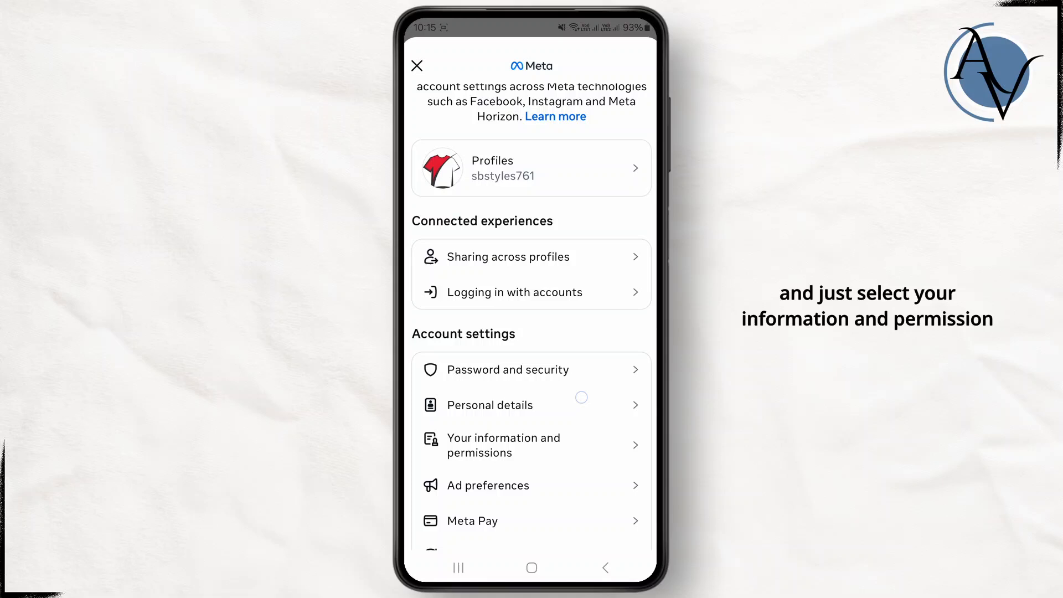
pyautogui.click(503, 446)
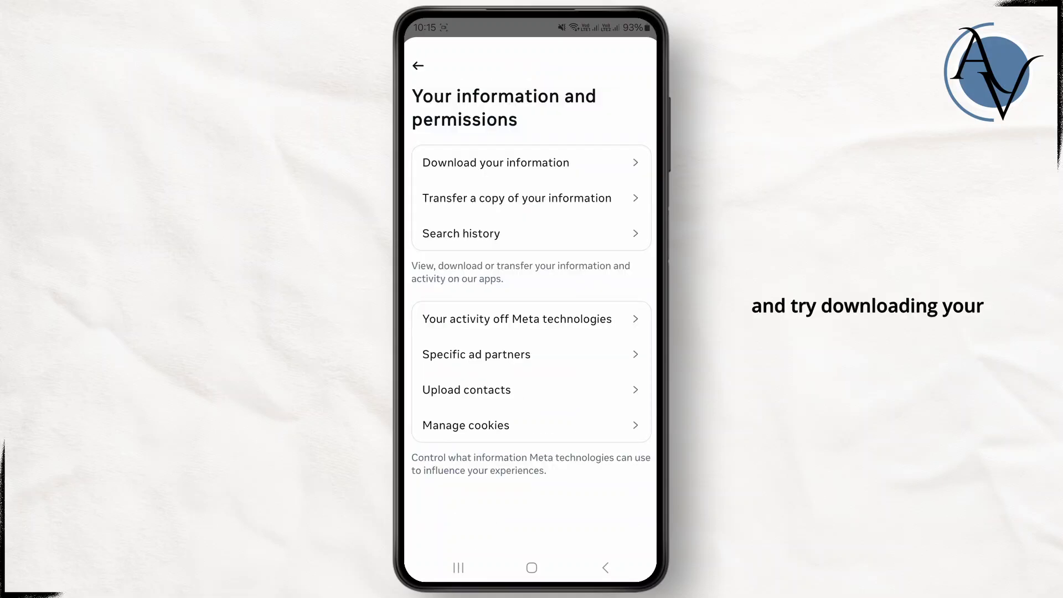
pyautogui.click(612, 163)
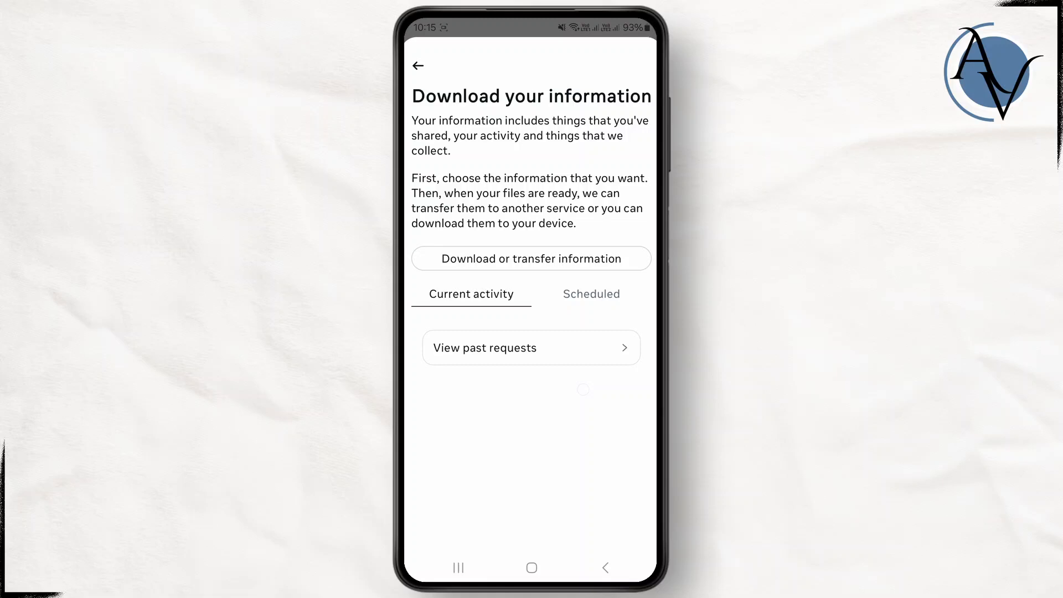
pyautogui.click(531, 259)
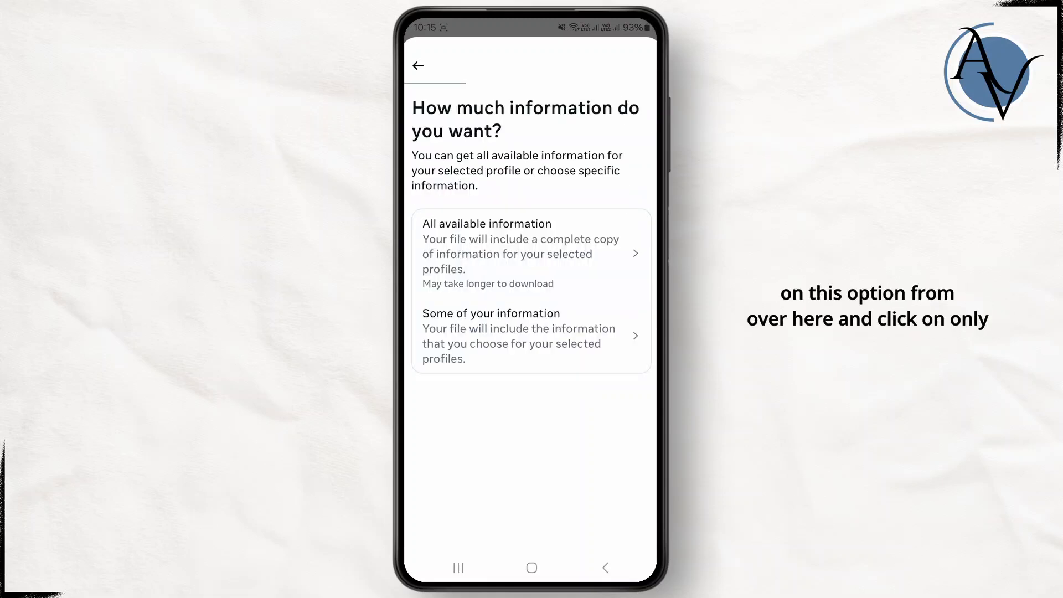
# Choose Some of your information, tick Messages and continue to the download options
pyautogui.click(527, 336)
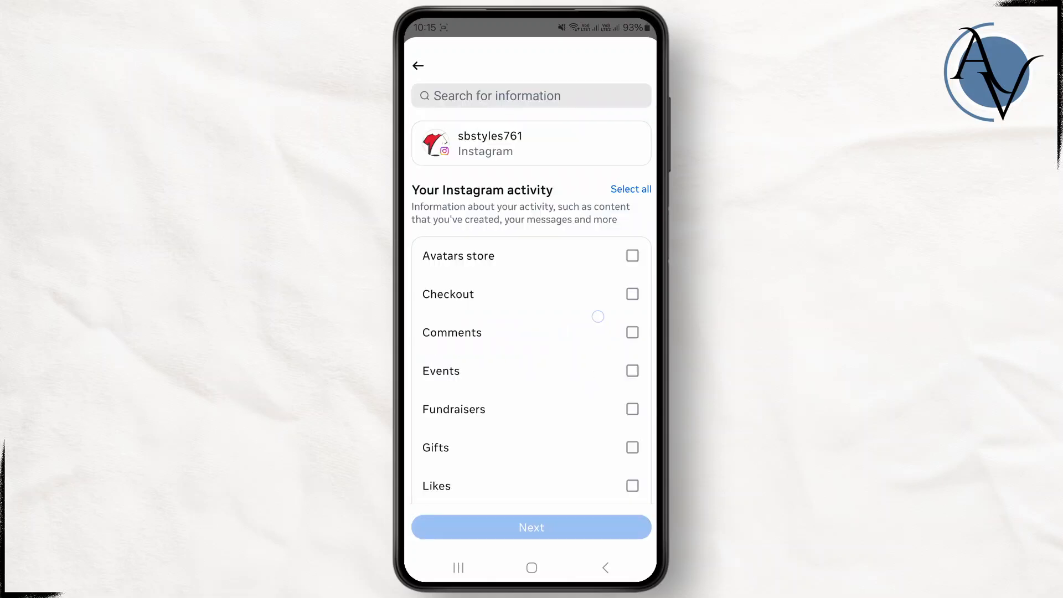
pyautogui.scroll(-1, 587, 321)
pyautogui.scroll(-2, 589, 321)
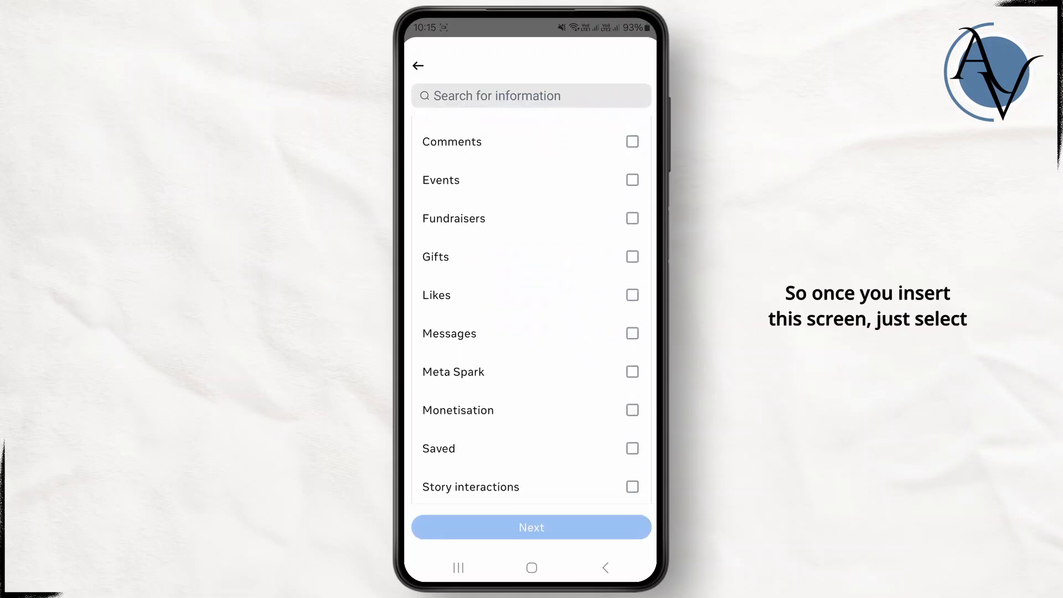
pyautogui.click(632, 334)
pyautogui.click(576, 527)
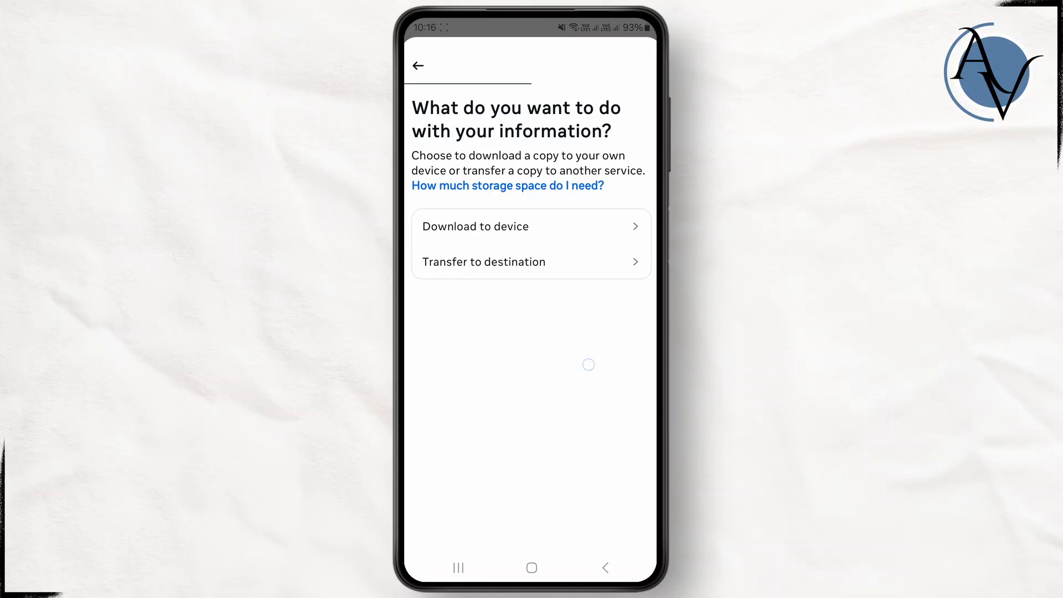
# Back out of the download flow to Settings and view the empty Blocked accounts list
pyautogui.click(605, 568)
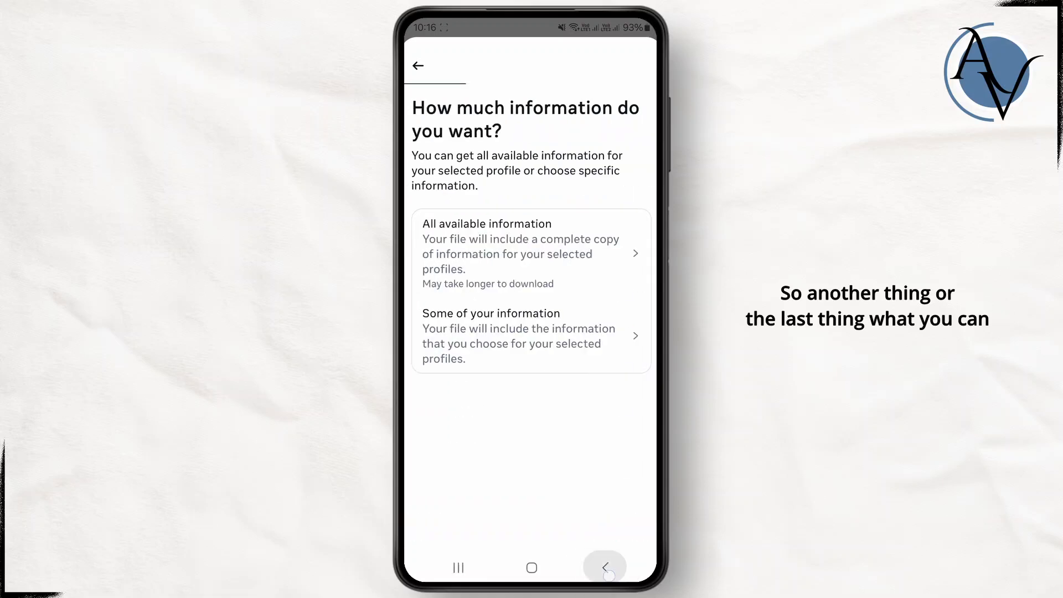
pyautogui.click(605, 567)
pyautogui.click(606, 567)
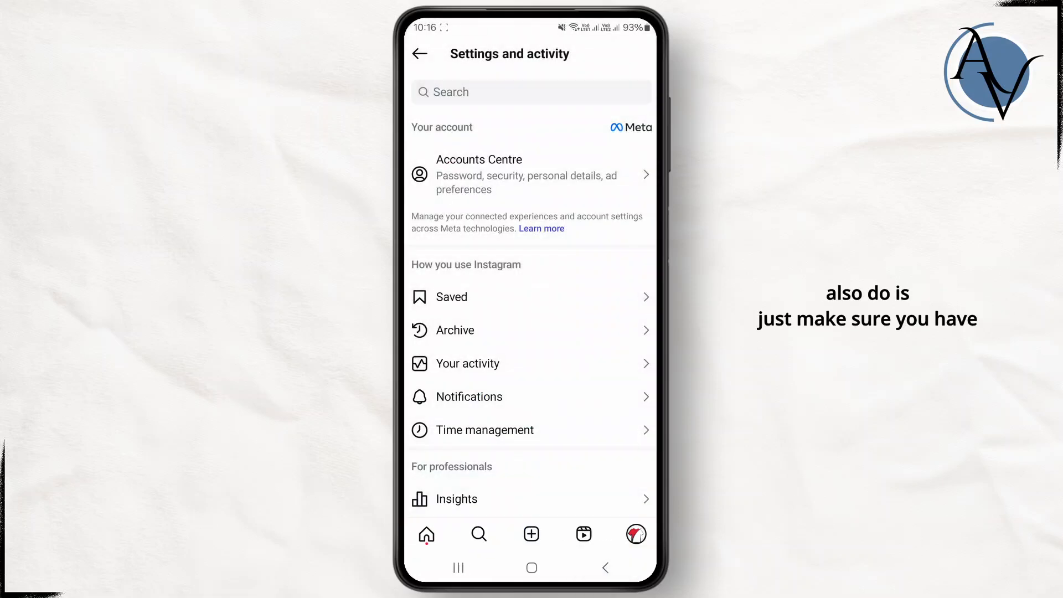
pyautogui.scroll(-5, 531, 332)
pyautogui.scroll(-3, 595, 406)
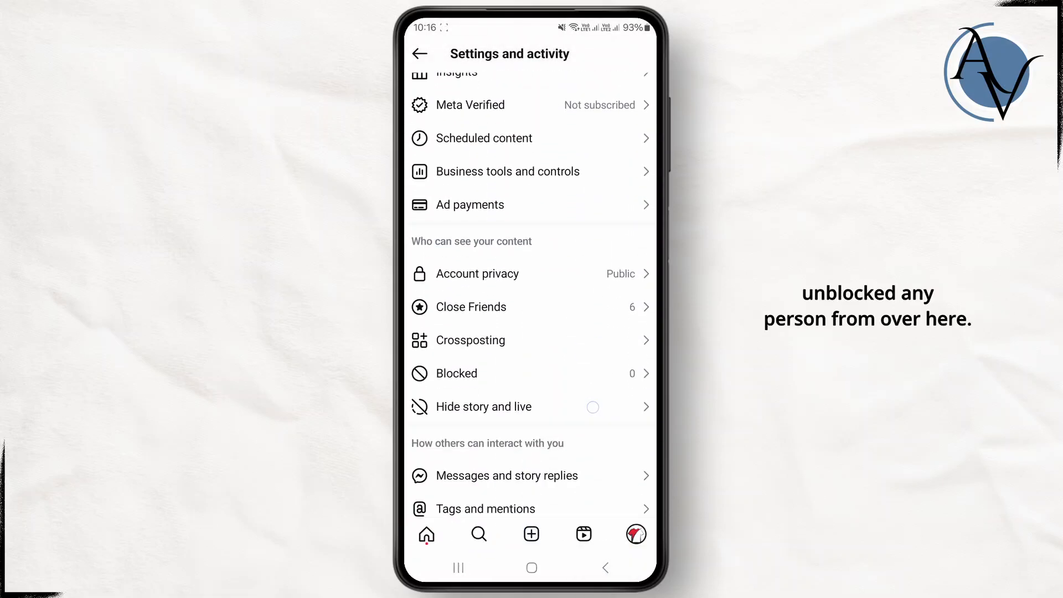
pyautogui.click(582, 328)
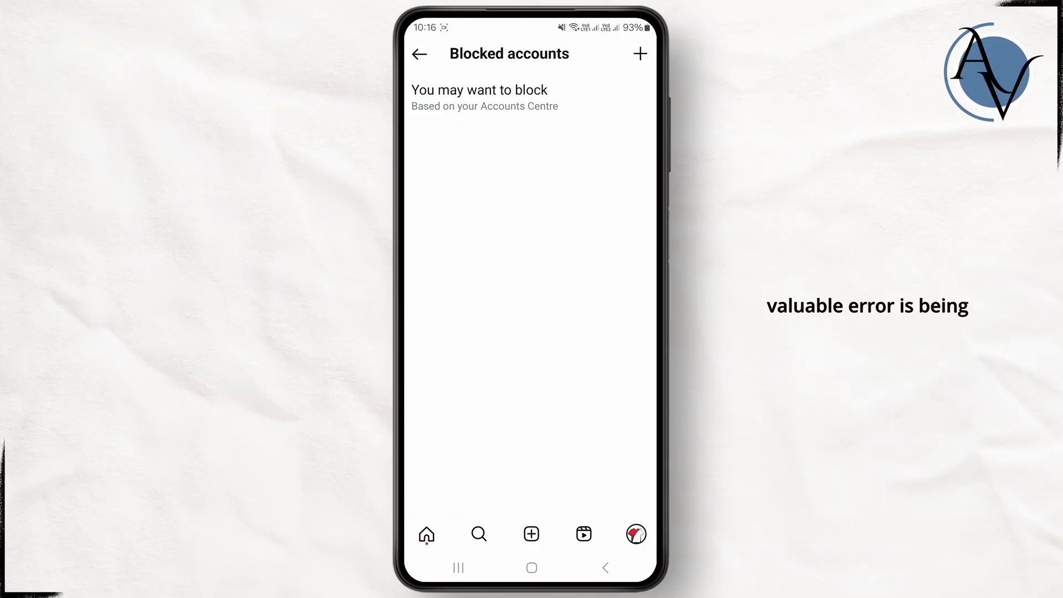
# Leave Blocked accounts and exit Instagram to the phone's home screen
pyautogui.click(419, 53)
pyautogui.scroll(2, 531, 299)
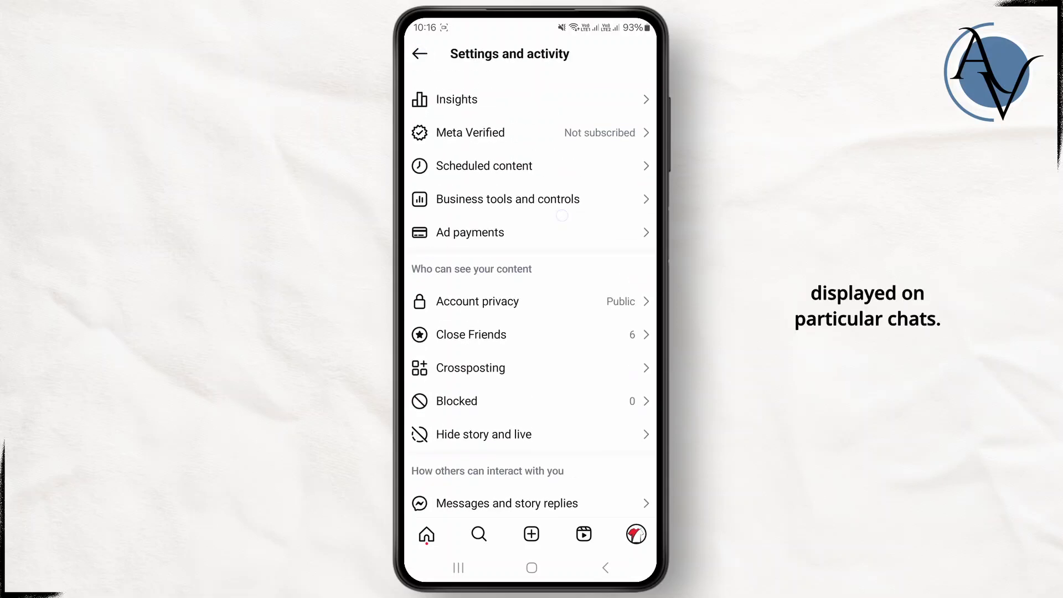
pyautogui.click(532, 569)
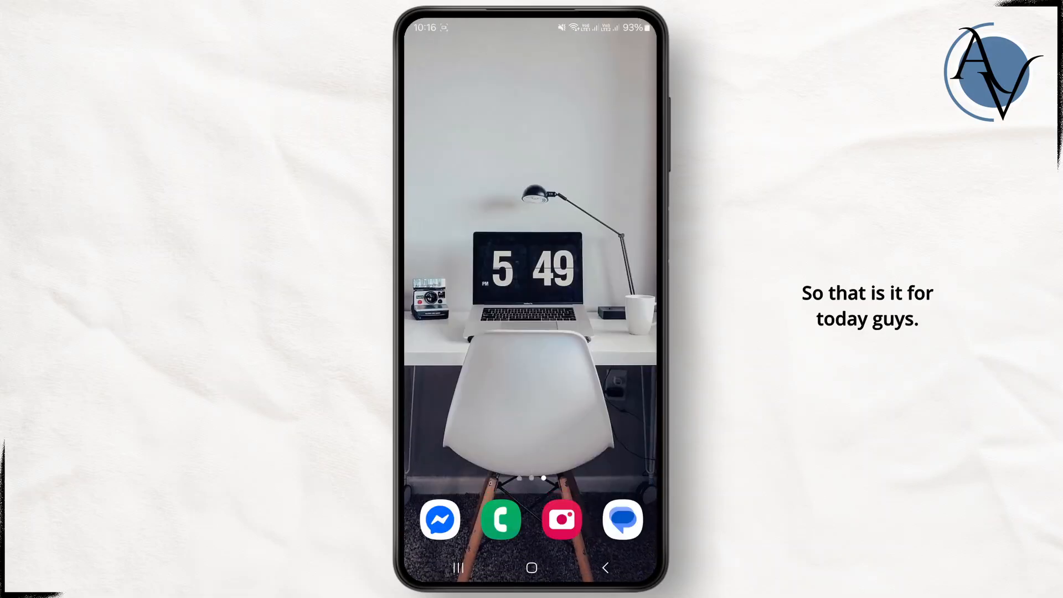